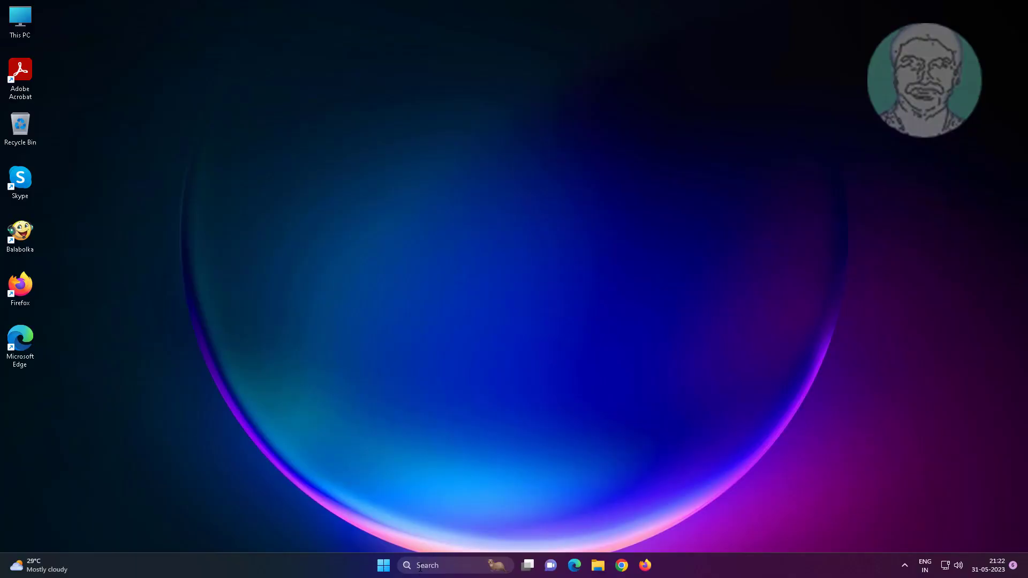
Search Start for 'edit power plan' and open the Balanced plan's settings.
click(418, 568)
text(e)
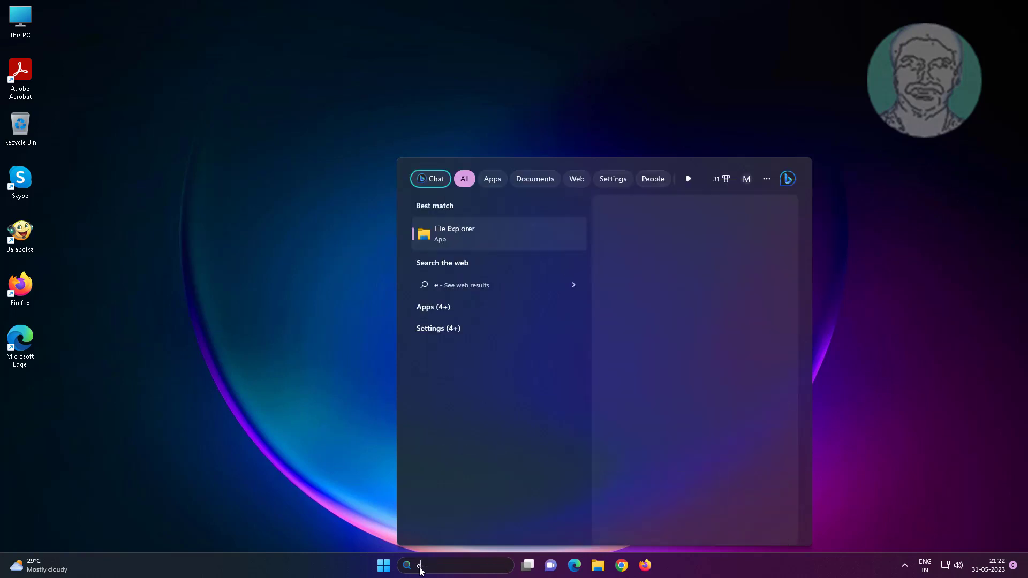
text(dit po)
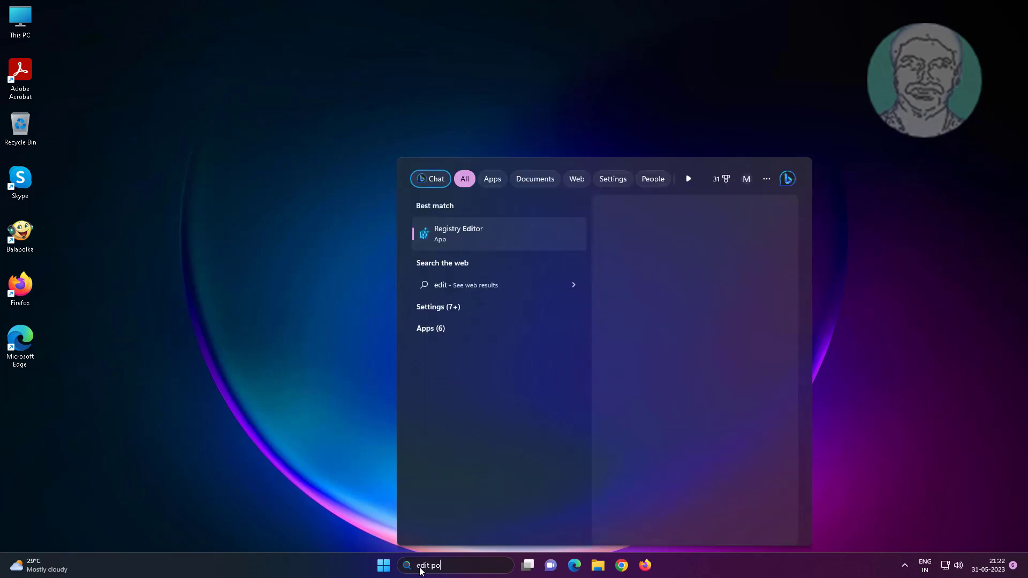
text(wer plan)
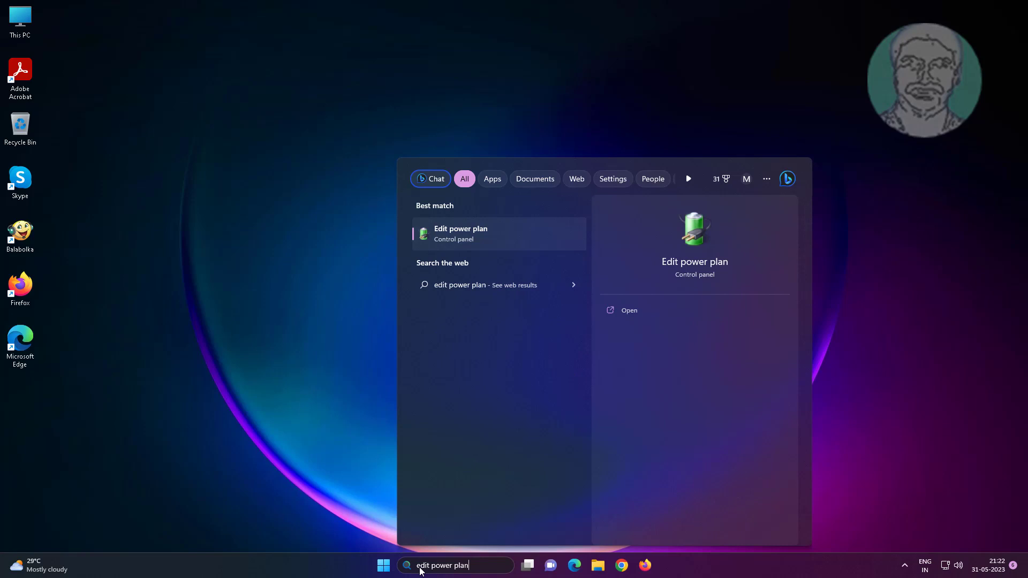
click(449, 235)
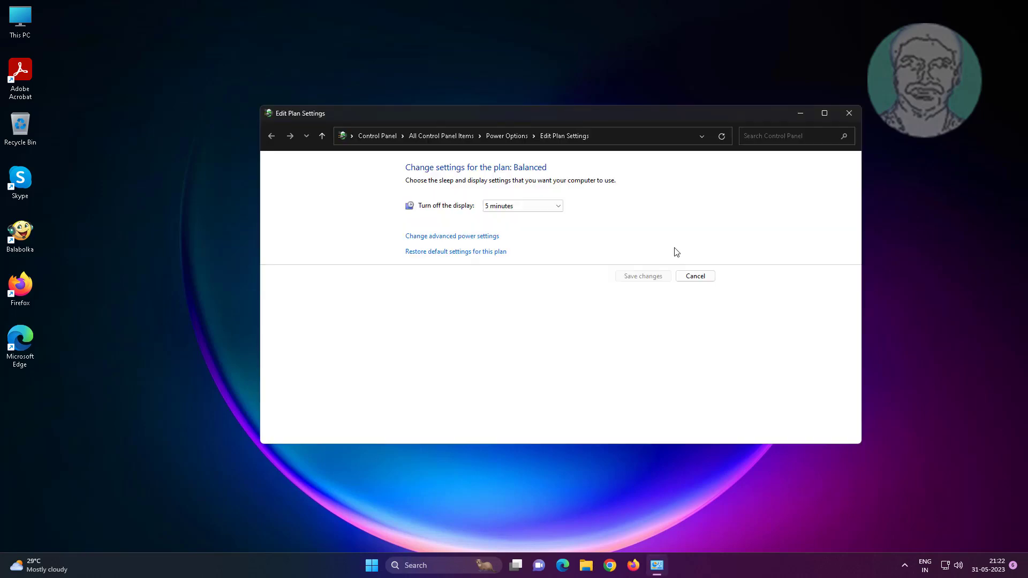
Set the Balanced plan's USB selective suspend to Disabled, apply it, and close the windows.
click(470, 237)
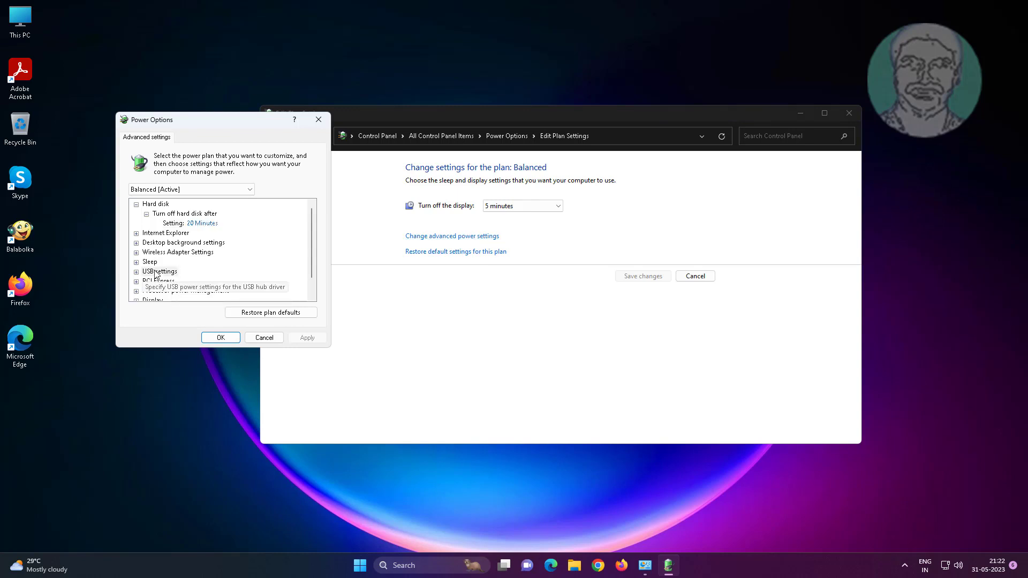
double_click(157, 273)
click(194, 282)
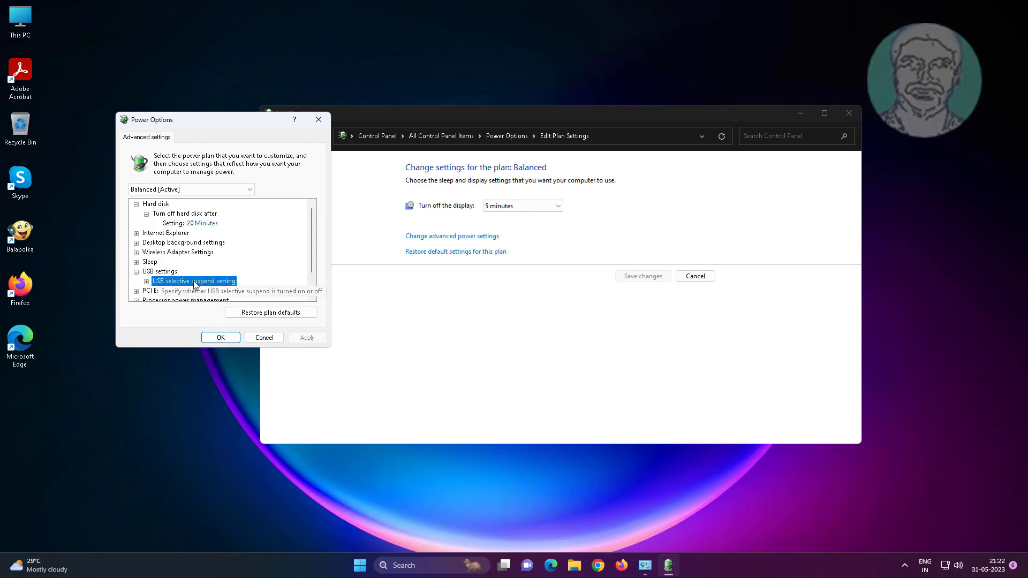
click(147, 282)
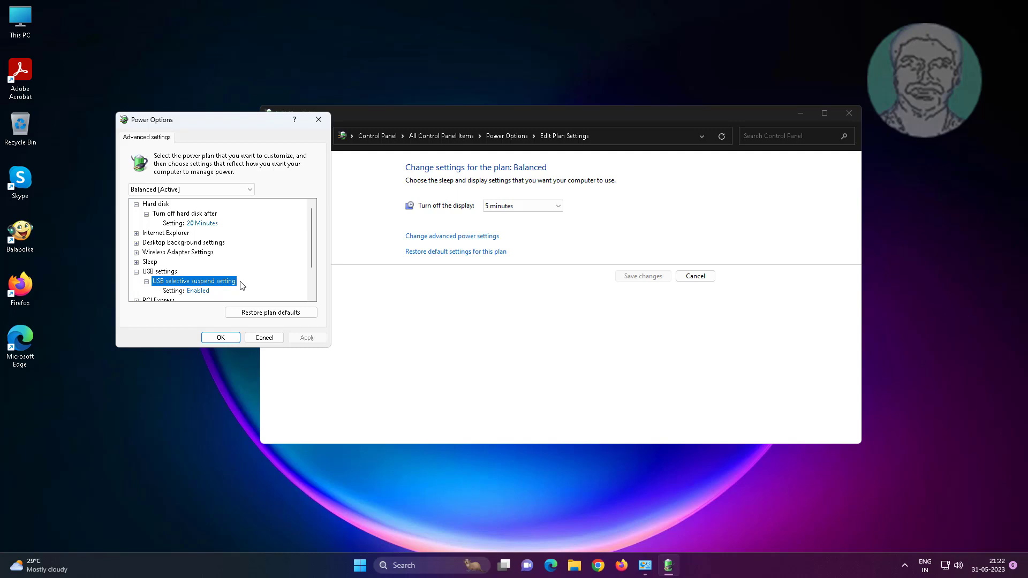
scroll(259, 280, down, 2)
click(198, 252)
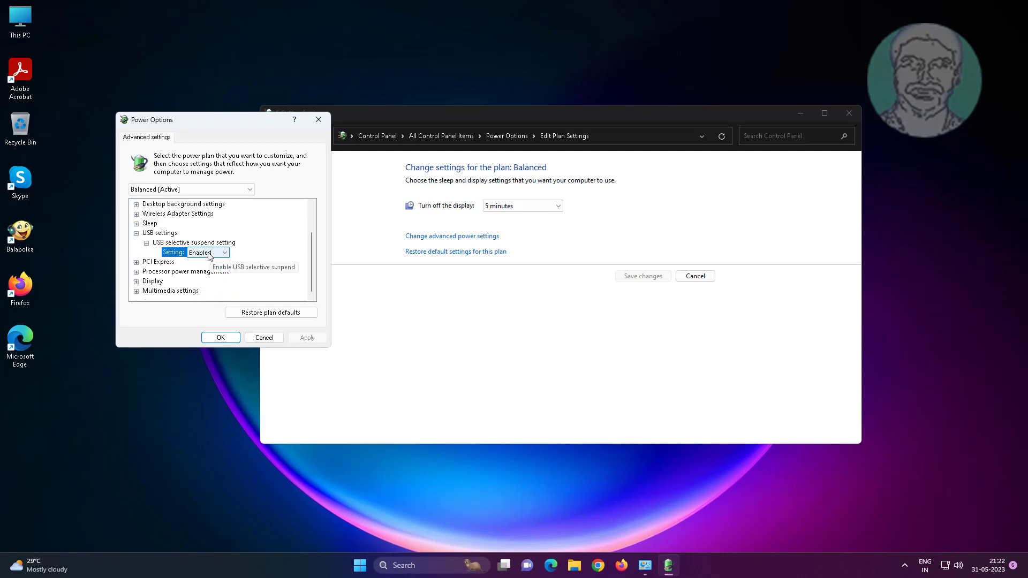
click(209, 253)
click(208, 262)
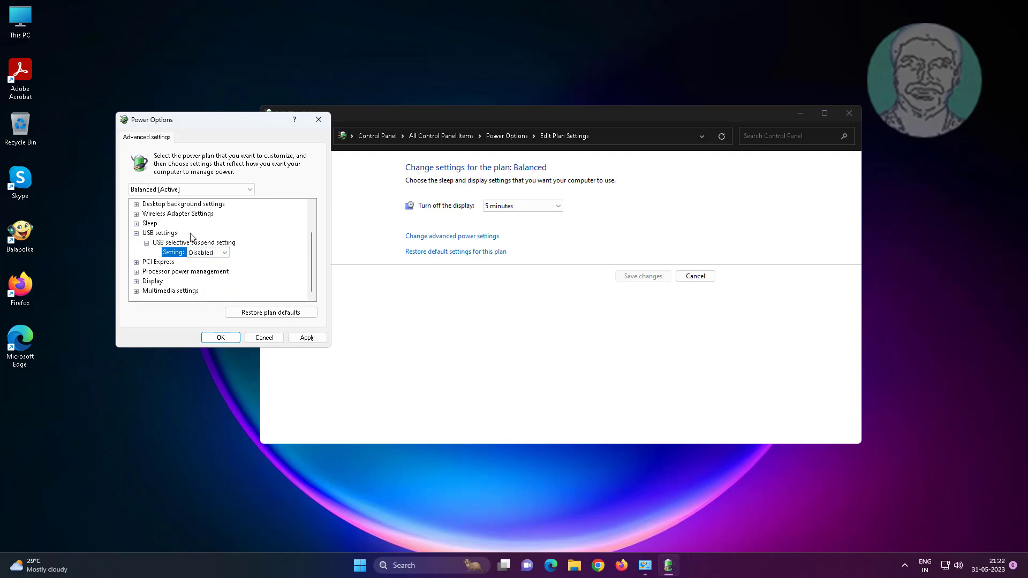
click(301, 338)
click(232, 338)
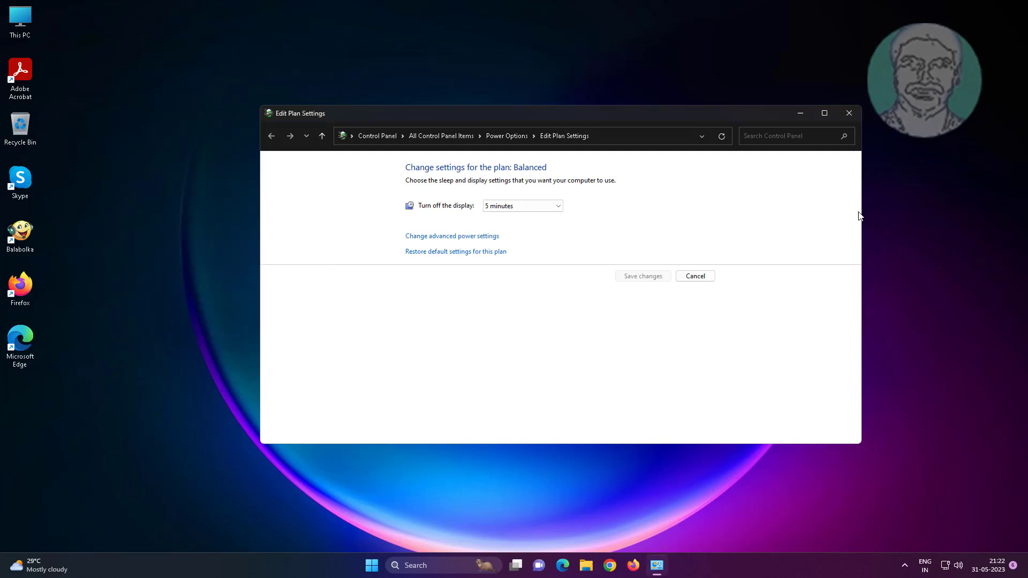
click(849, 113)
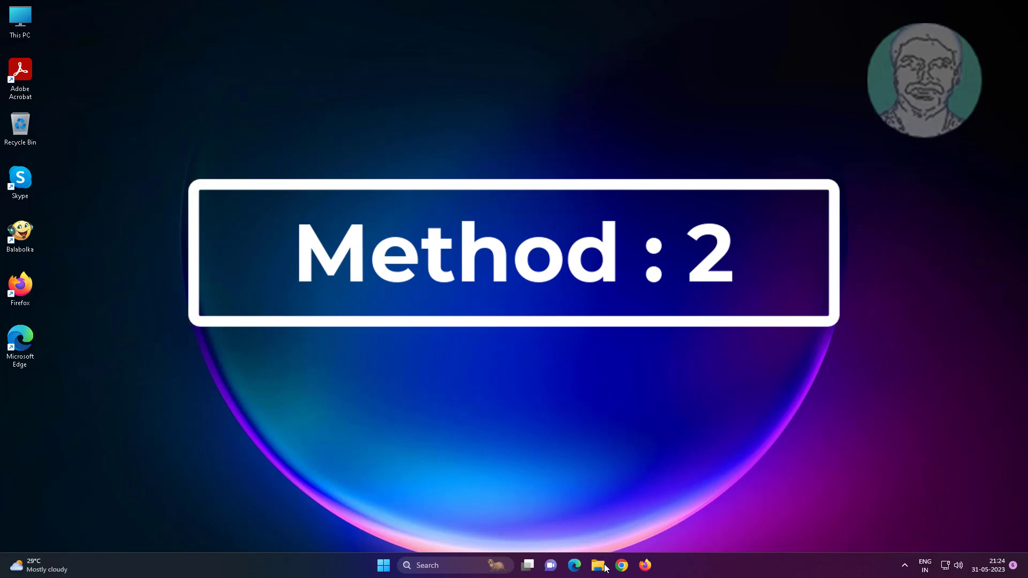
Browse File Explorer from This PC to C:\Windows\System32.
click(598, 565)
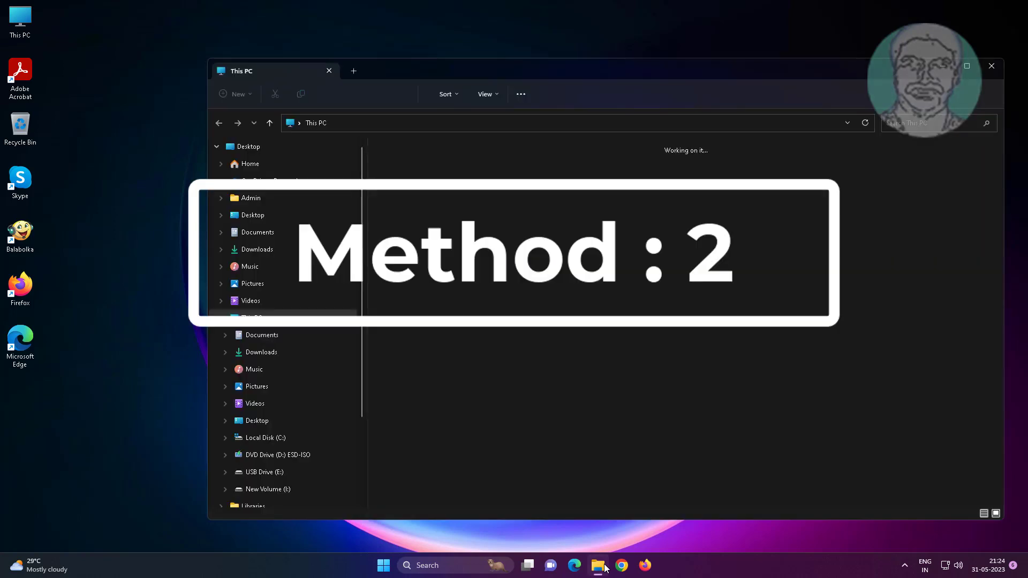
click(452, 248)
double_click(451, 248)
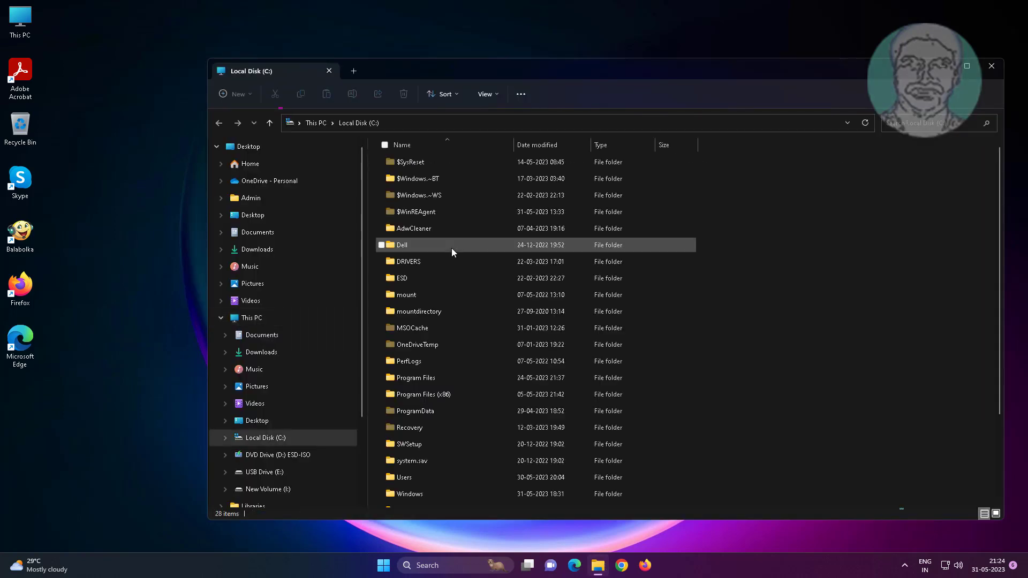
key(w)
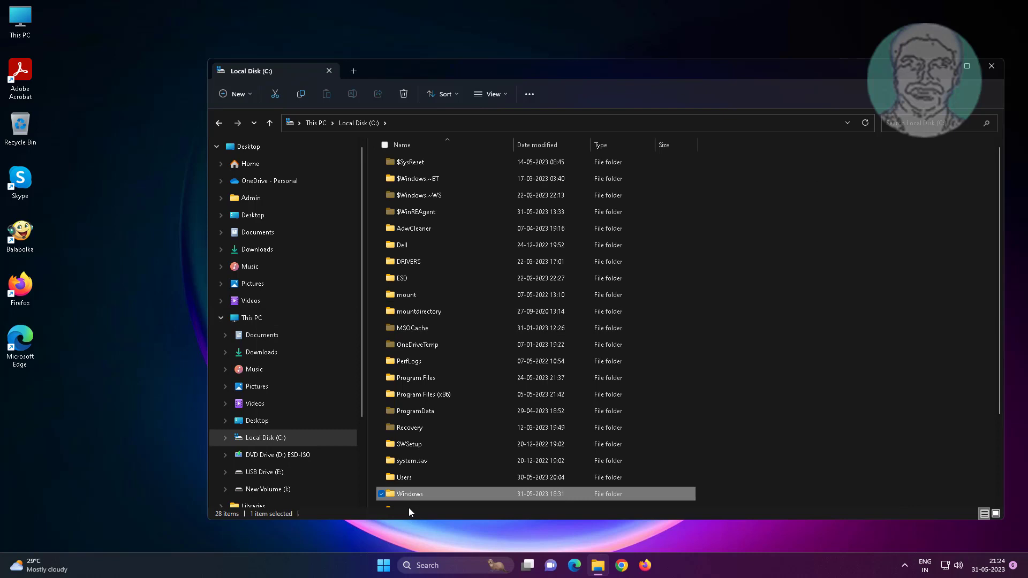
double_click(411, 498)
key(s)
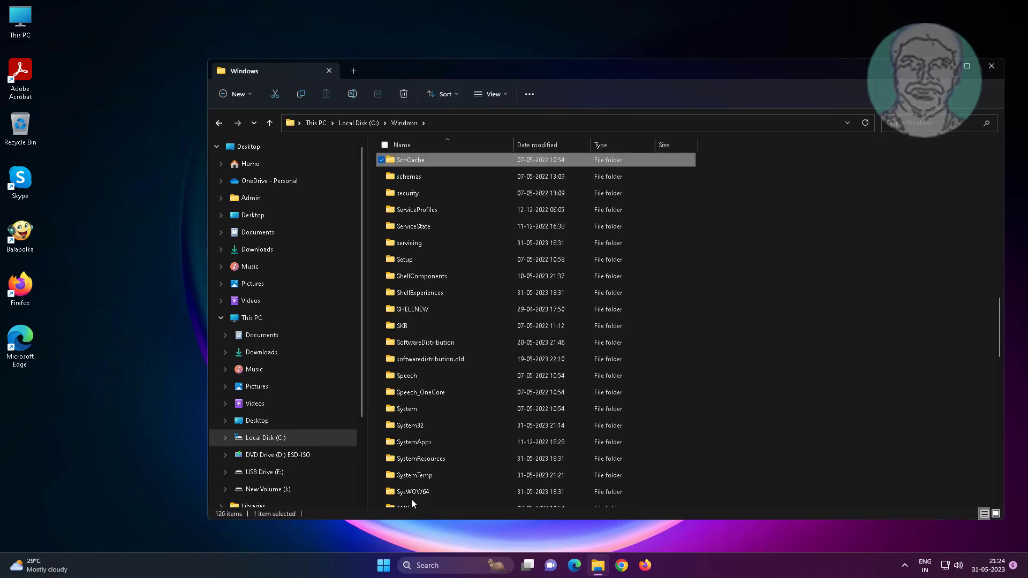
click(422, 425)
double_click(423, 425)
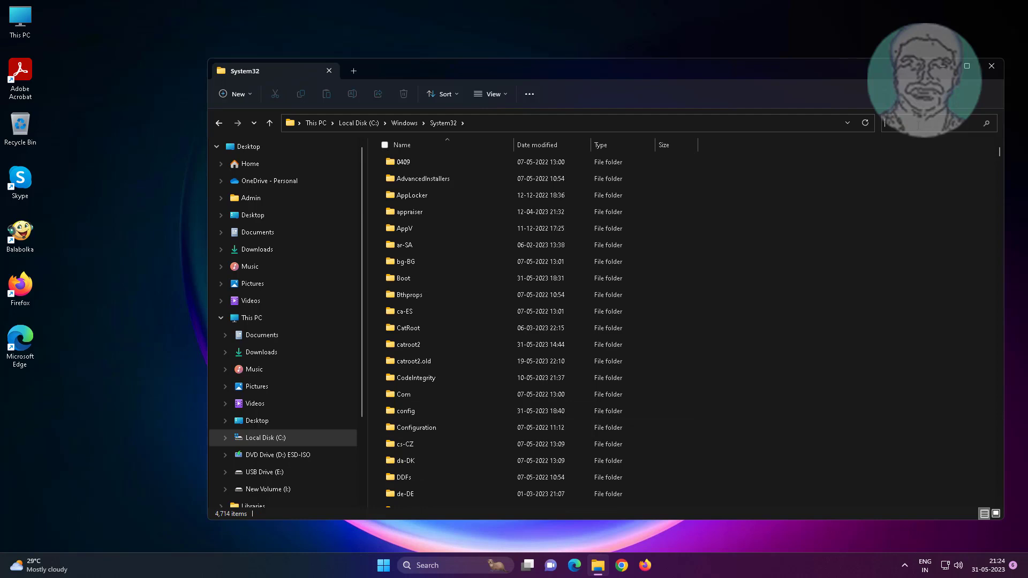
text(wpd)
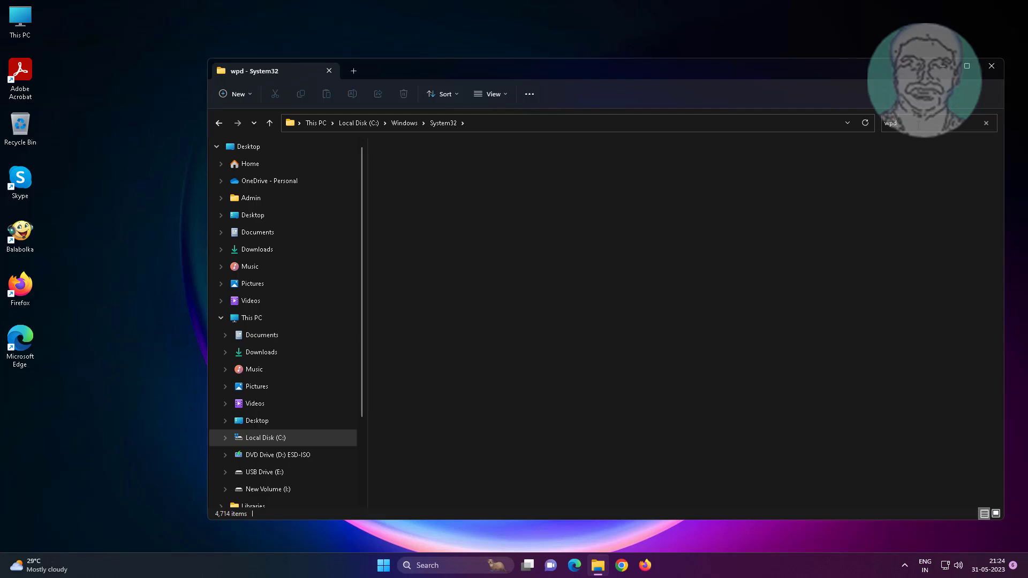
text(mtp)
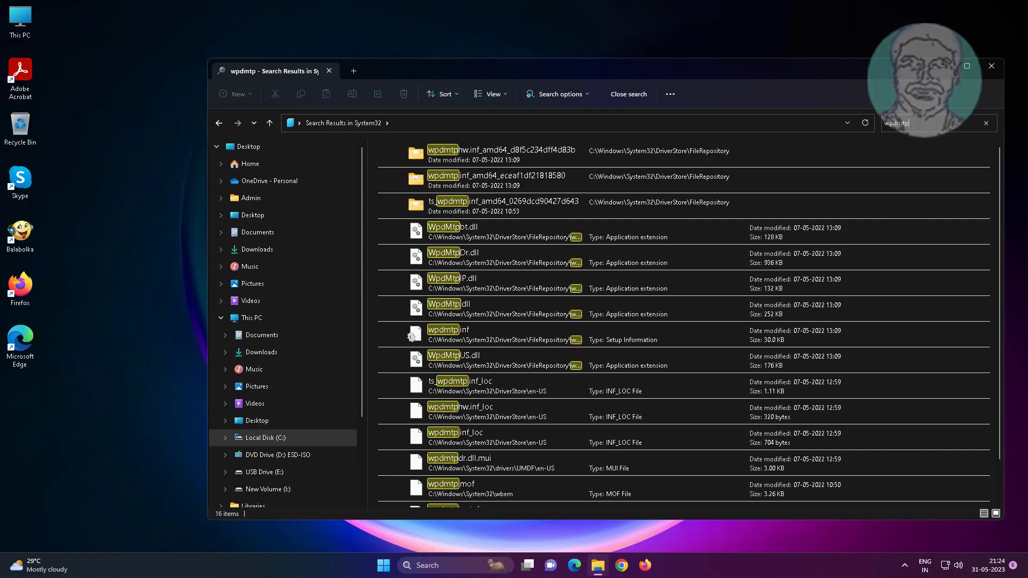
scroll(678, 396, down, 2)
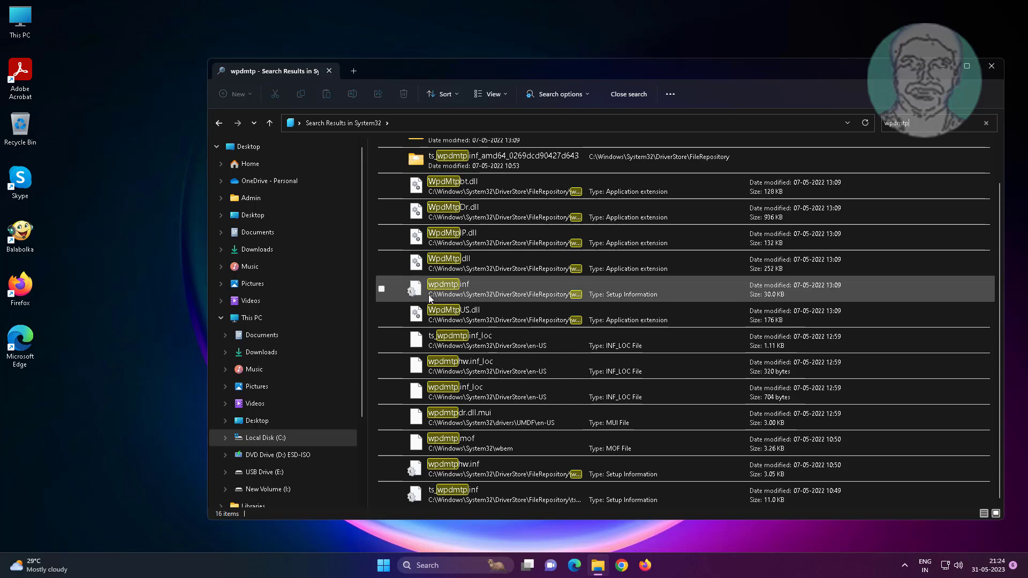
Select wpdmtp.inf among the 'wpdmtp' search results in System32.
click(462, 287)
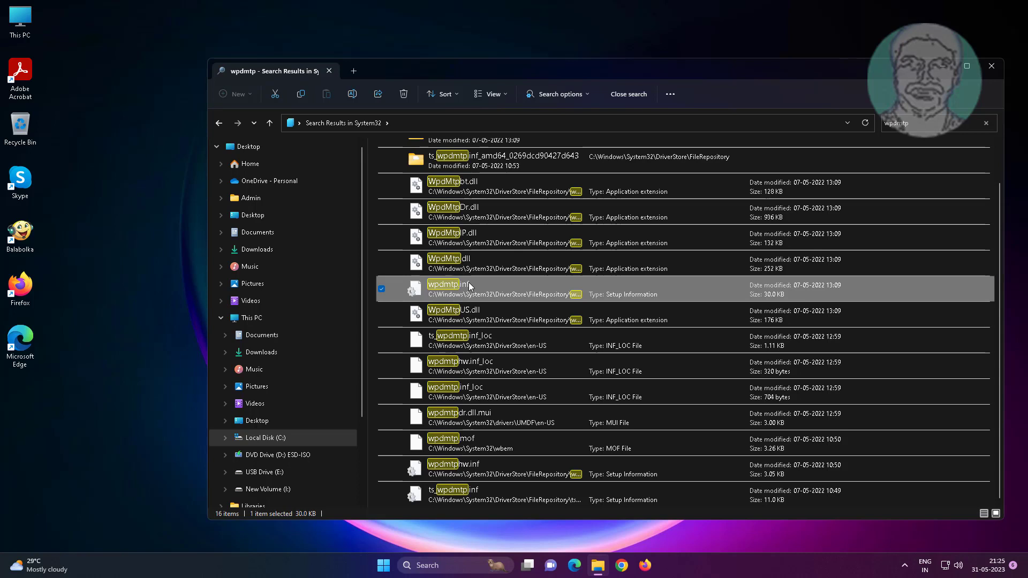
Install wpdmtp.inf, accept the UAC and success prompts, and close File Explorer.
right_click(468, 281)
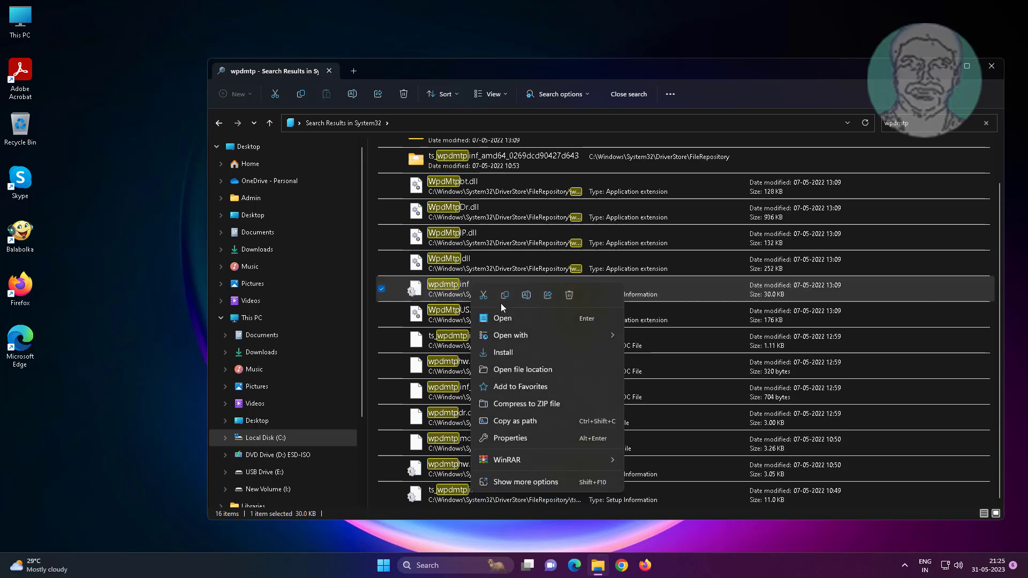
click(509, 352)
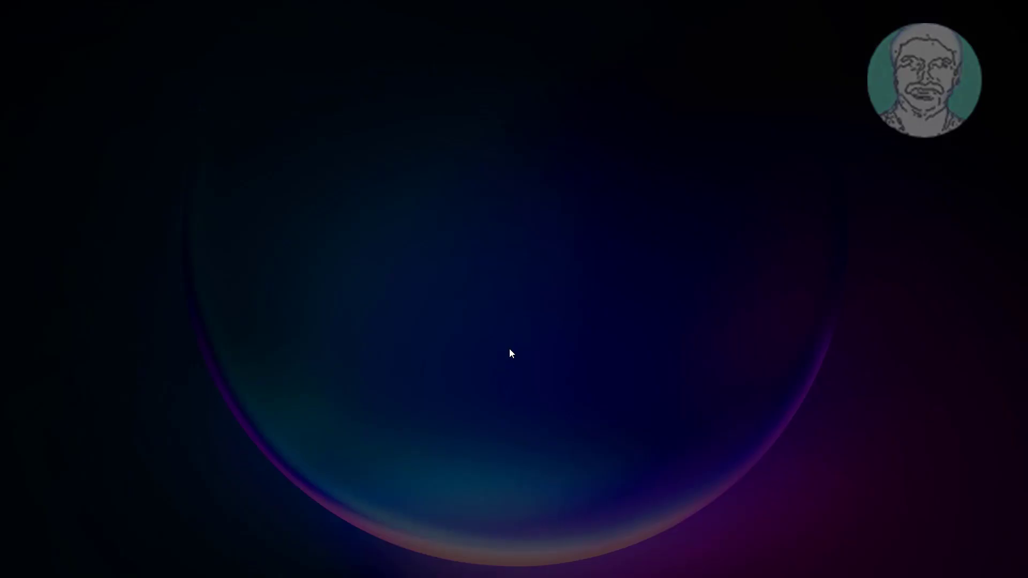
click(475, 365)
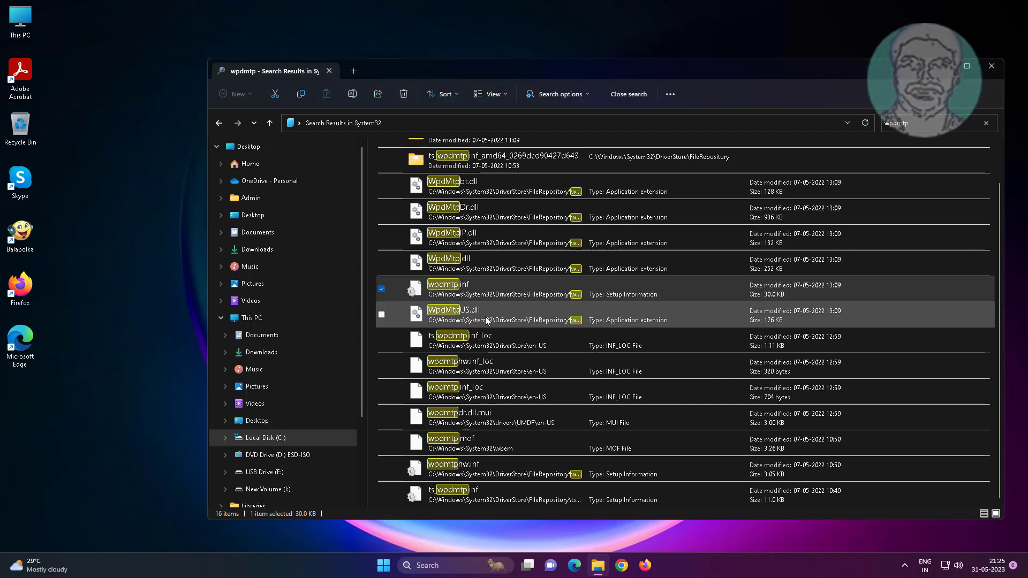
click(574, 287)
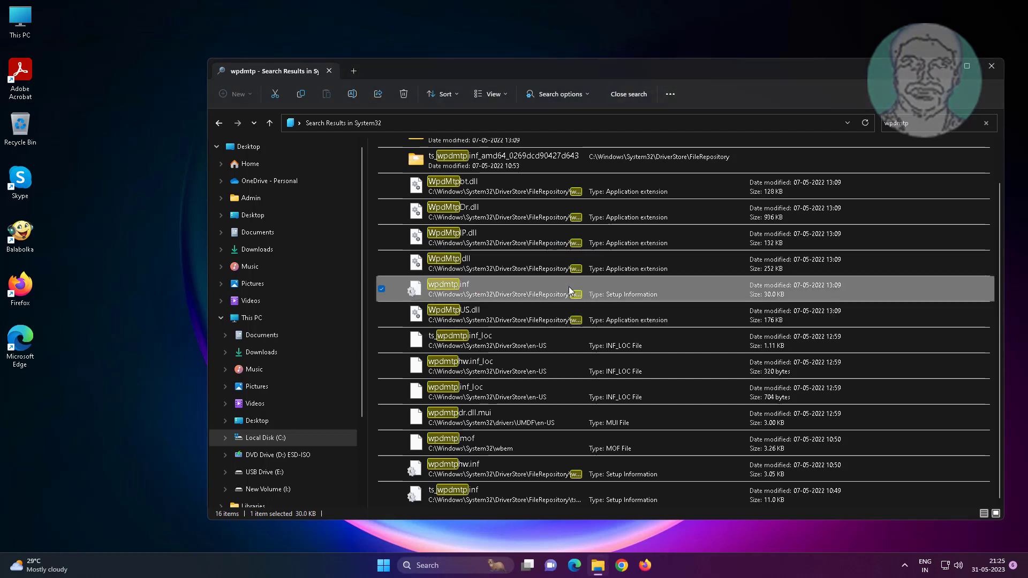
click(989, 65)
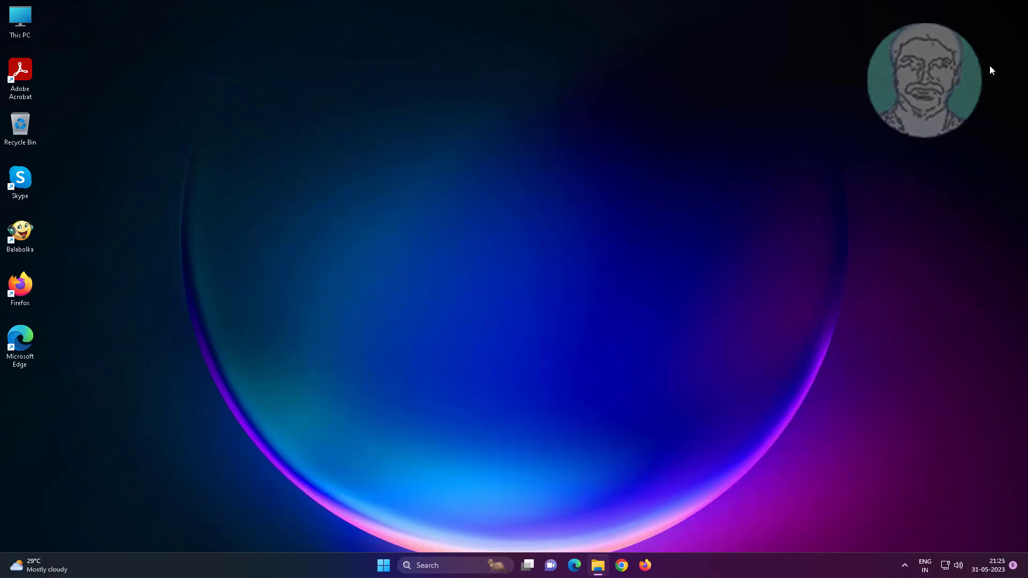
Open Disk Management from the Start button's quick-link menu.
click(382, 565)
click(647, 523)
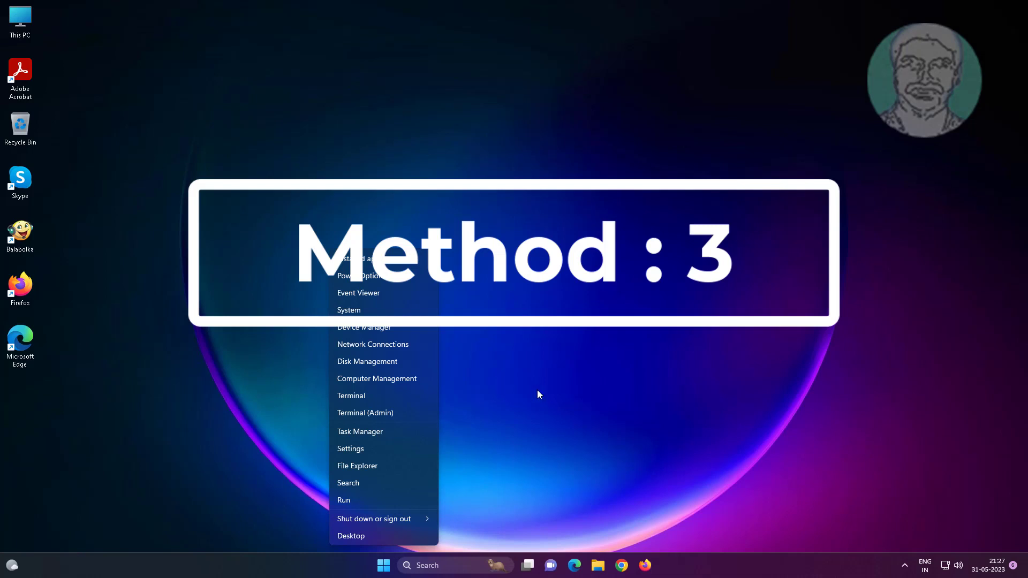
click(368, 367)
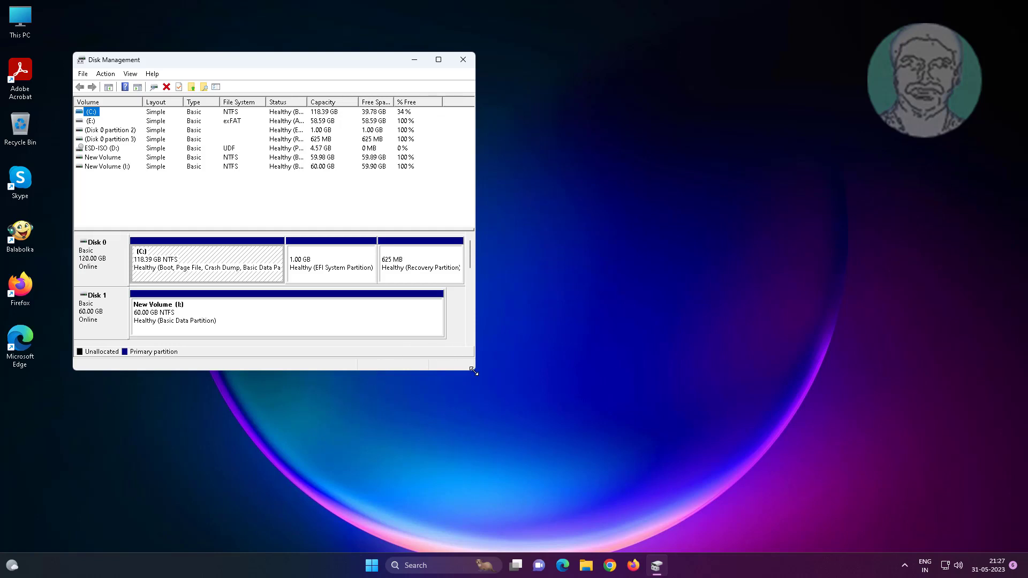
Enlarge the Disk Management window and select removable Disk 4's E: partition.
drag(474, 370, 487, 420)
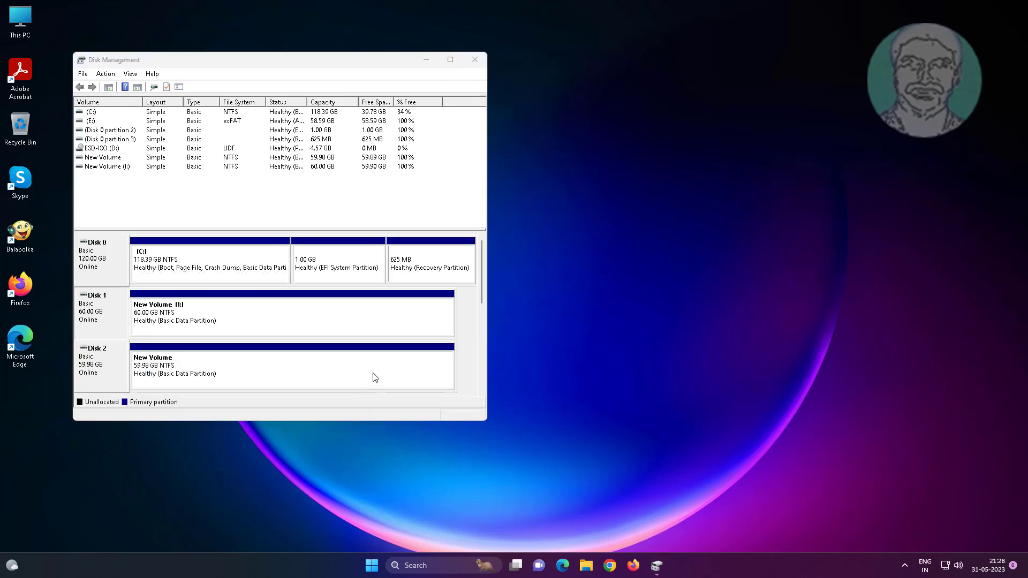
drag(483, 289, 490, 337)
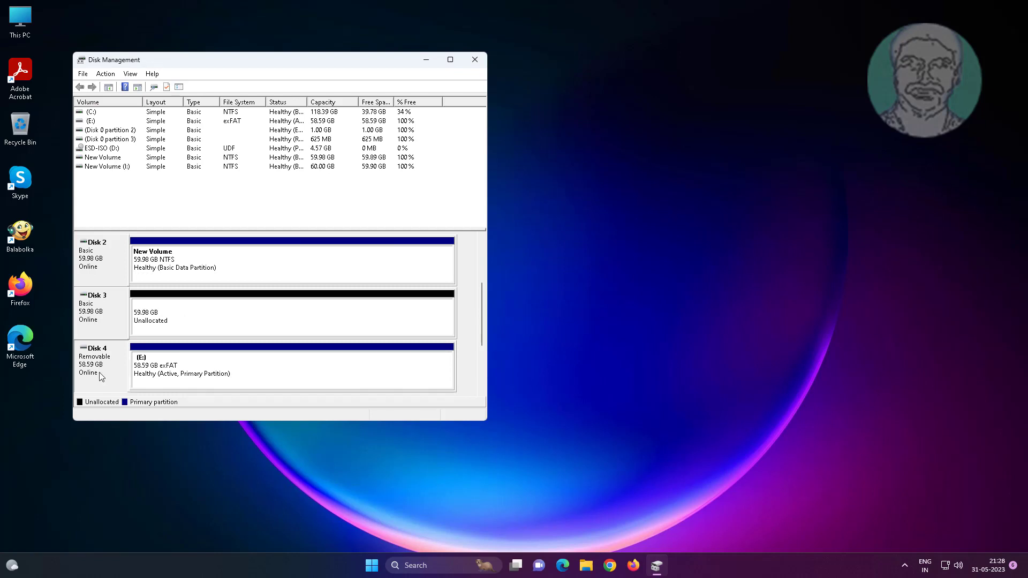
click(185, 374)
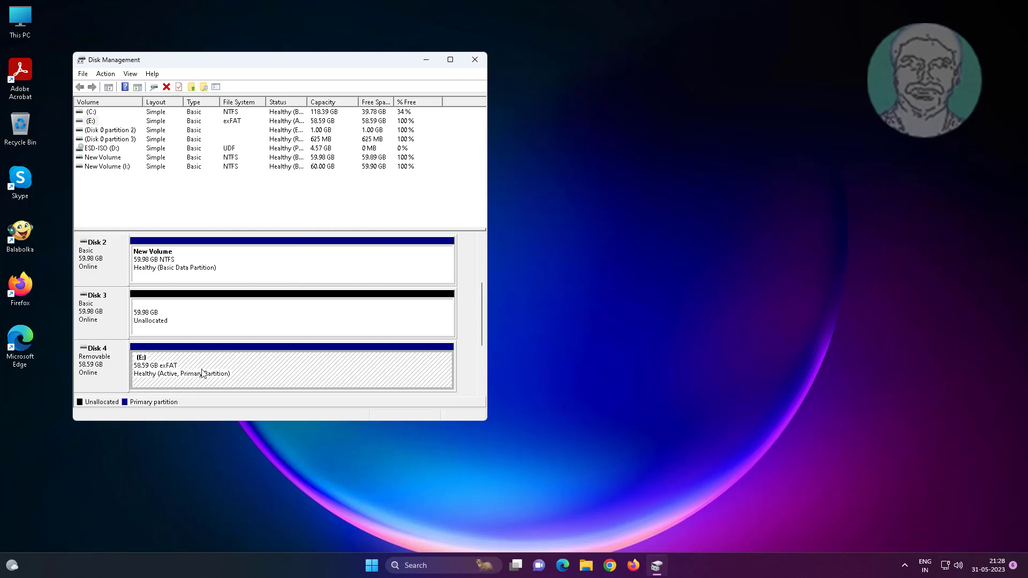
Reassign the USB drive from E: to L:, then close Disk Management and the AutoPlay toast.
right_click(169, 377)
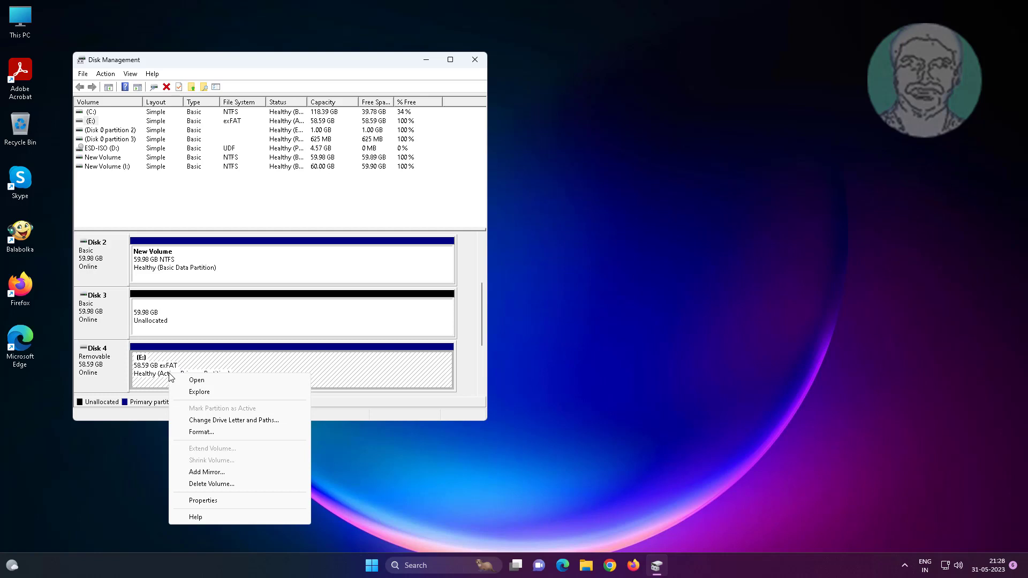
click(239, 420)
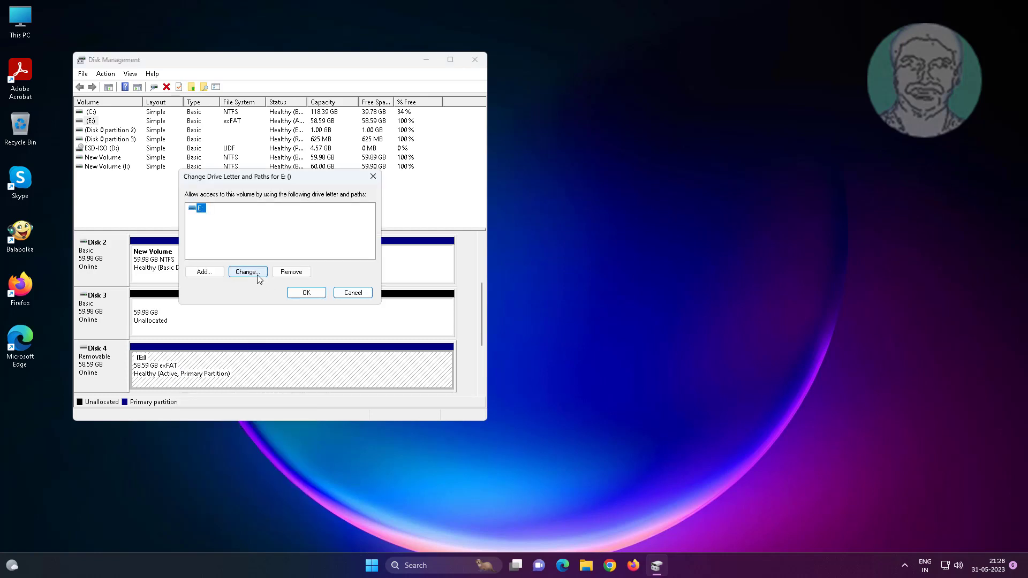
click(245, 272)
click(366, 226)
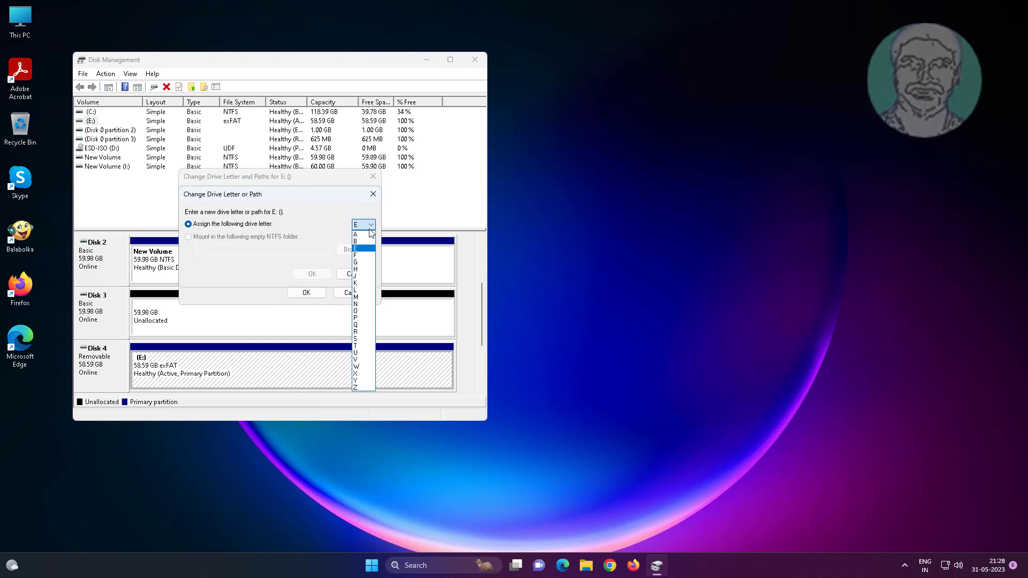
click(357, 292)
click(310, 277)
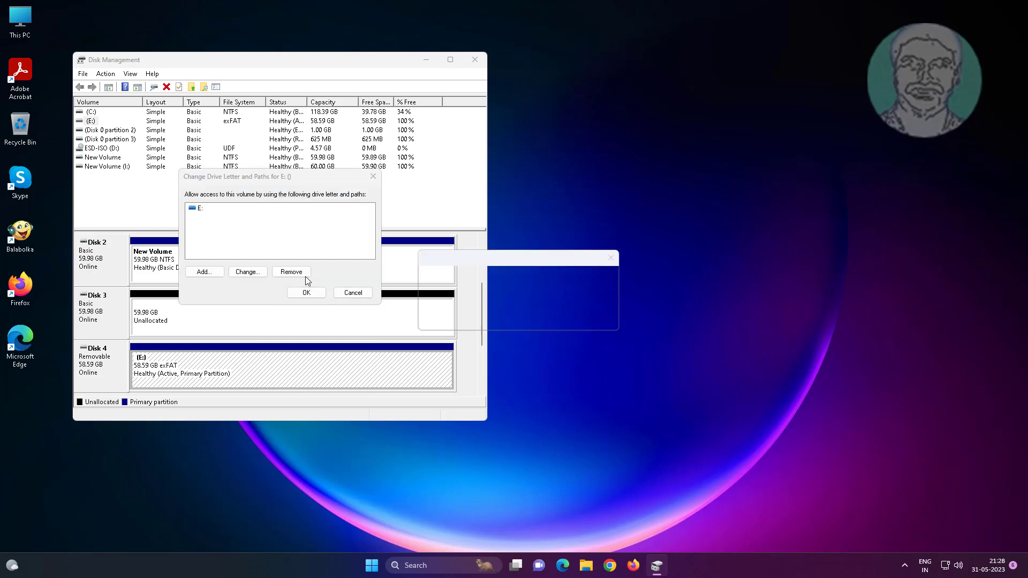
click(545, 320)
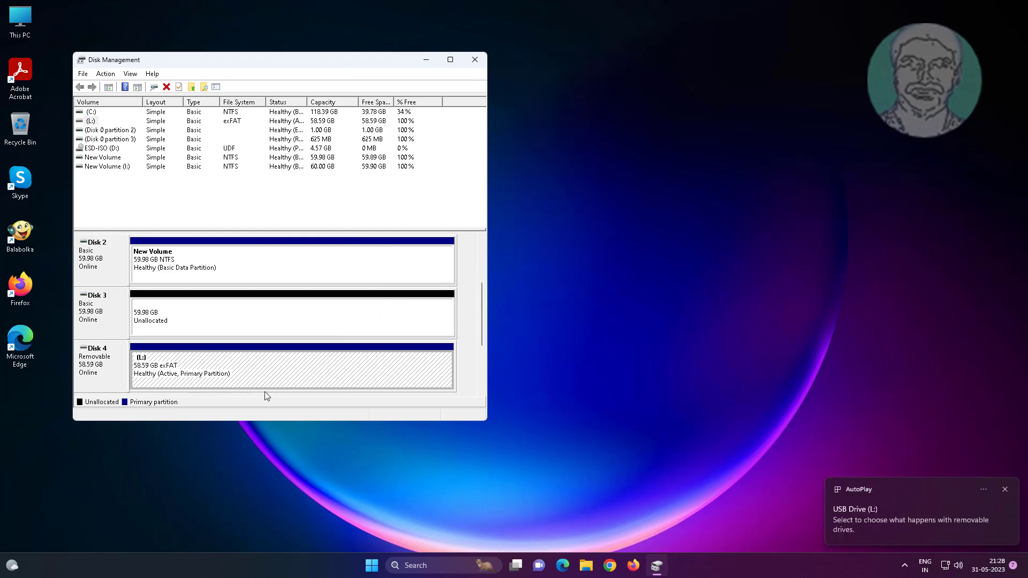
click(475, 59)
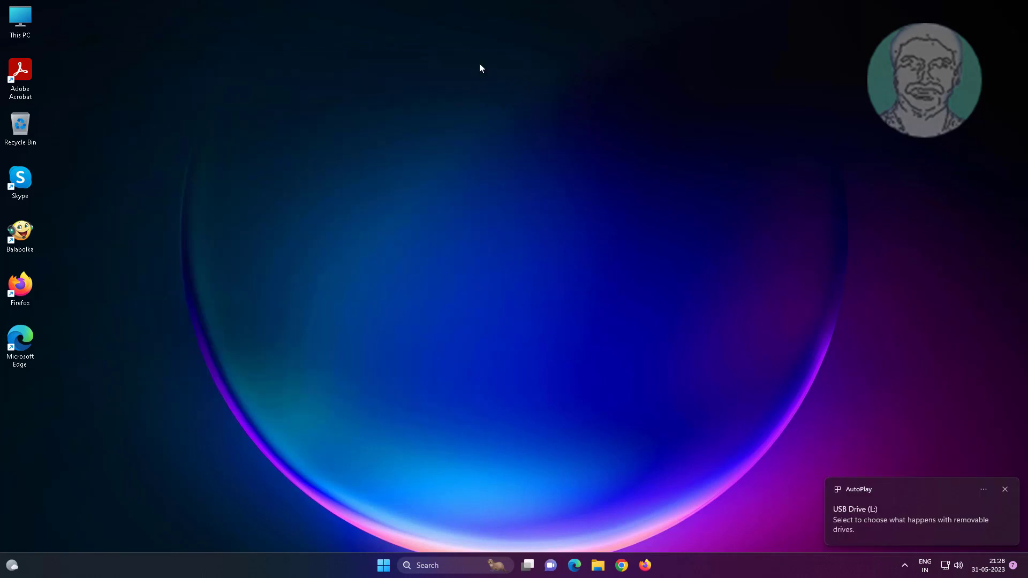
click(1005, 491)
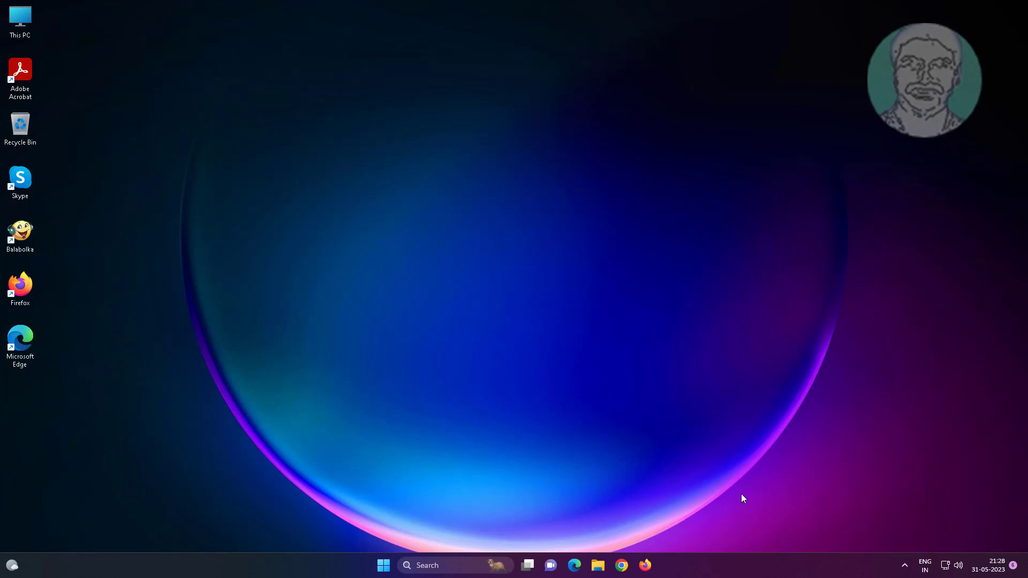
Open Device Manager and auto-update the Standard Enhanced PCI to USB Host Controller driver.
right_click(382, 566)
click(375, 327)
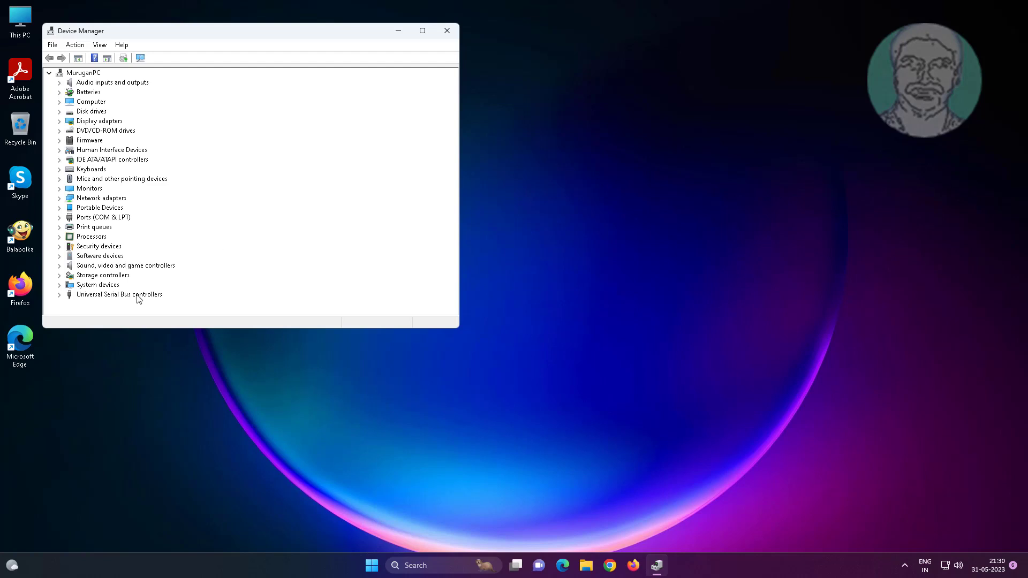
click(136, 295)
click(60, 295)
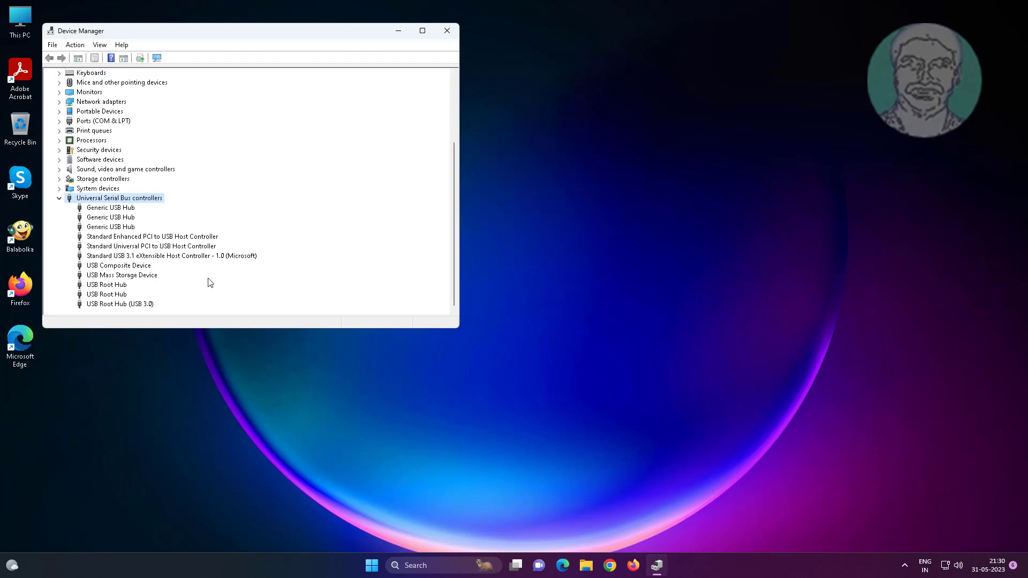
click(156, 240)
right_click(204, 238)
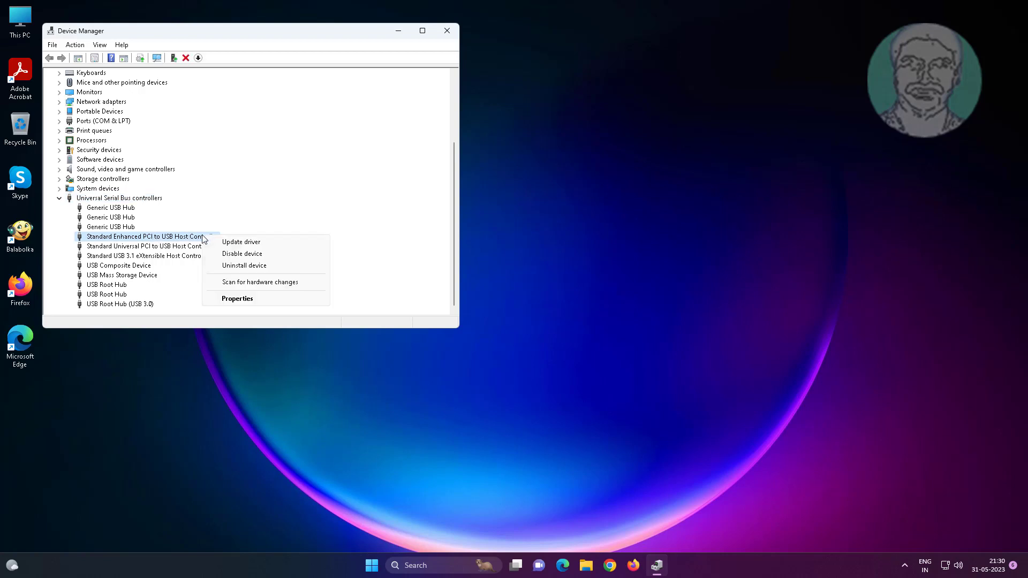
click(240, 239)
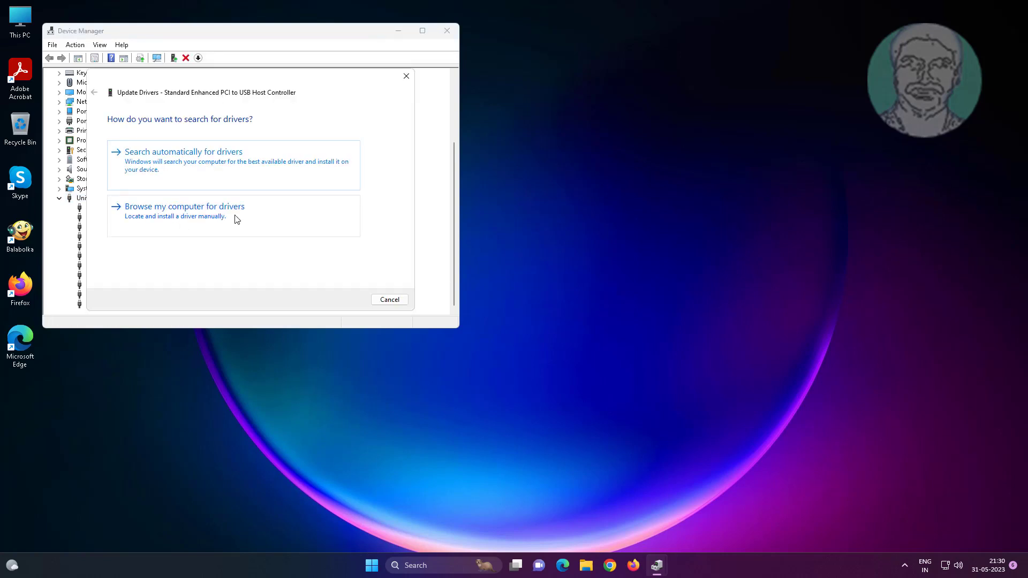
click(206, 164)
click(390, 299)
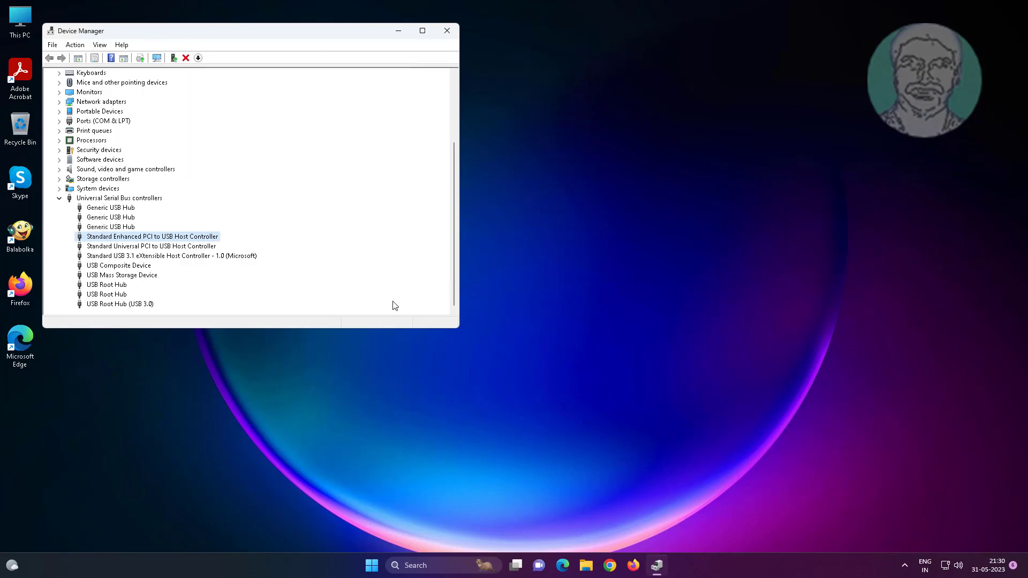
Auto-update the Standard Universal PCI to USB Host Controller driver.
click(204, 249)
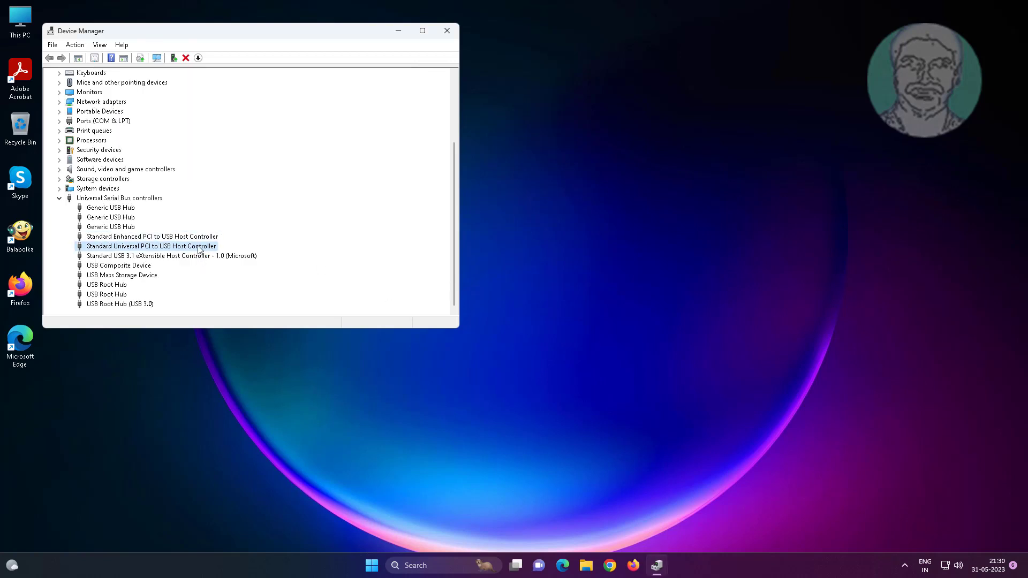
right_click(200, 250)
click(237, 252)
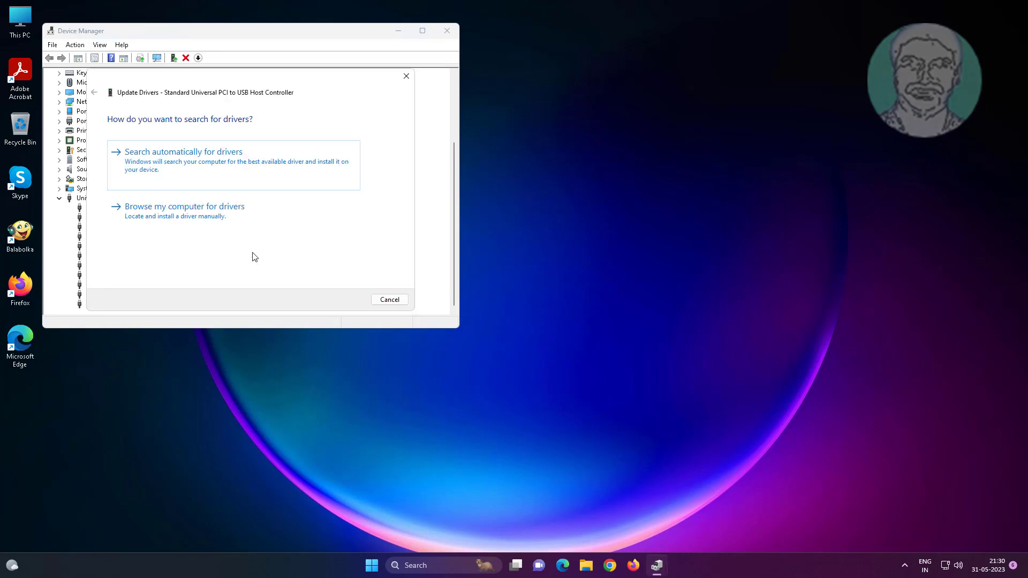
click(218, 158)
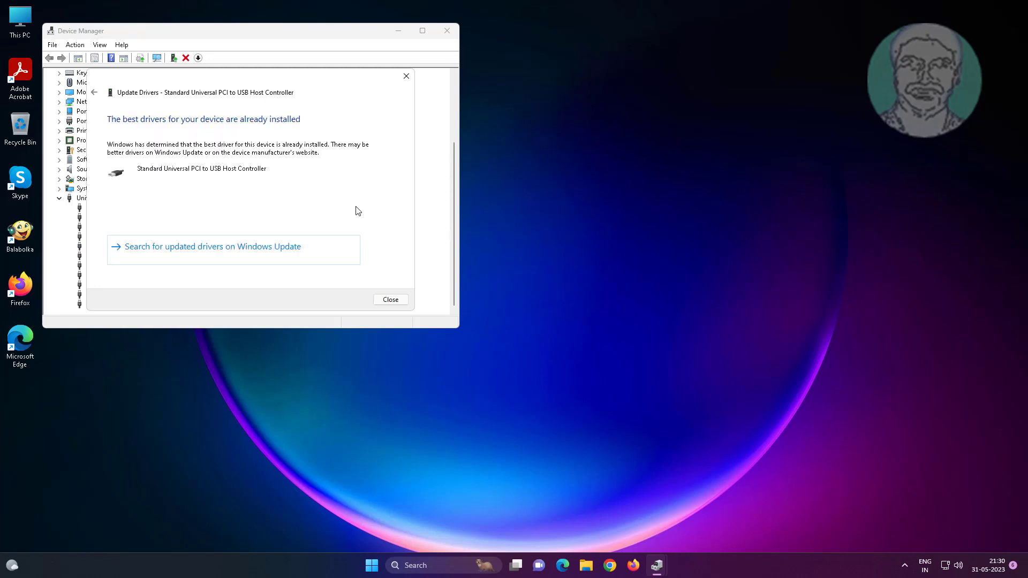
click(391, 300)
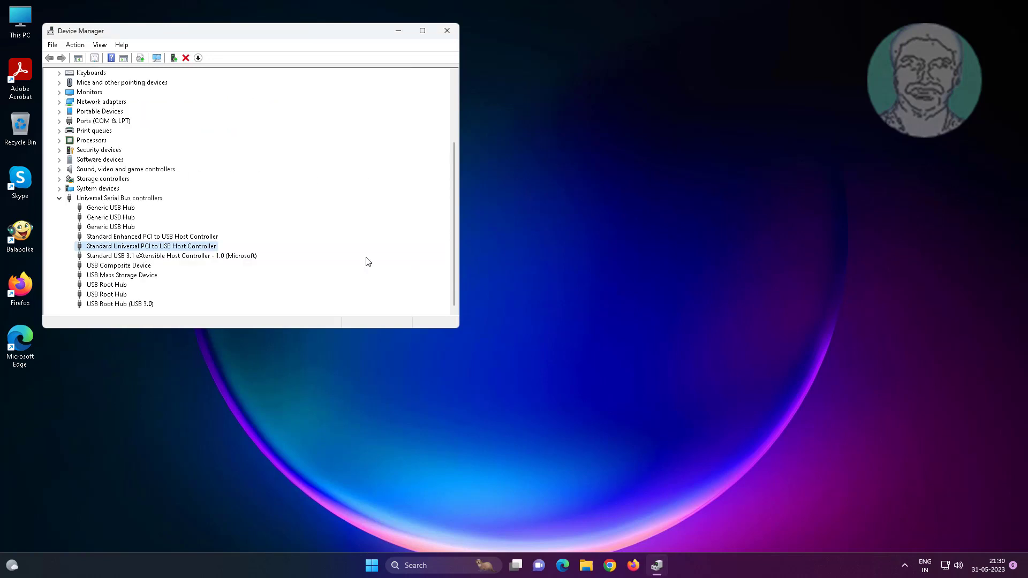
Reopen Device Manager and uninstall the Standard Enhanced PCI to USB Host Controller.
click(443, 32)
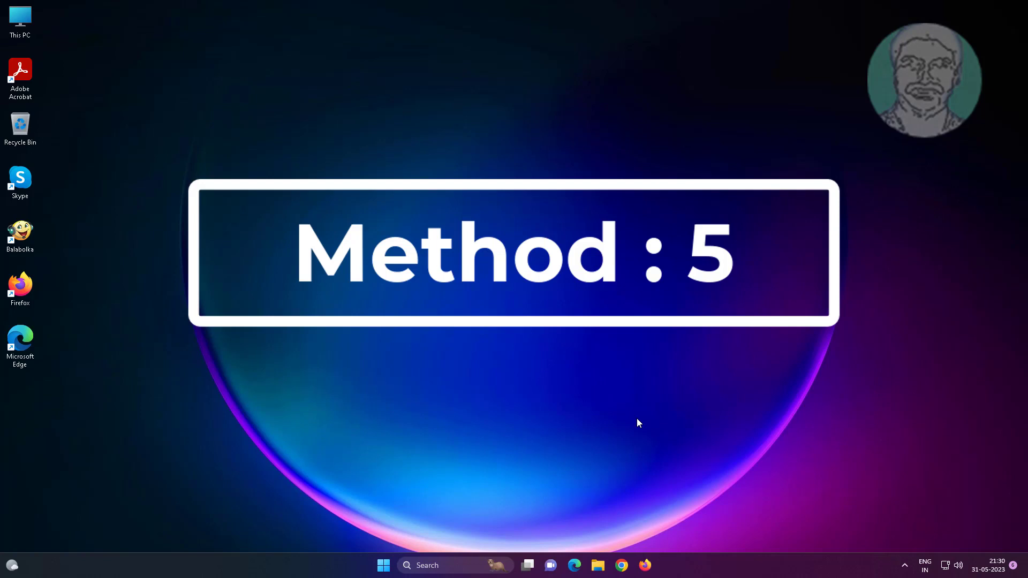
right_click(385, 565)
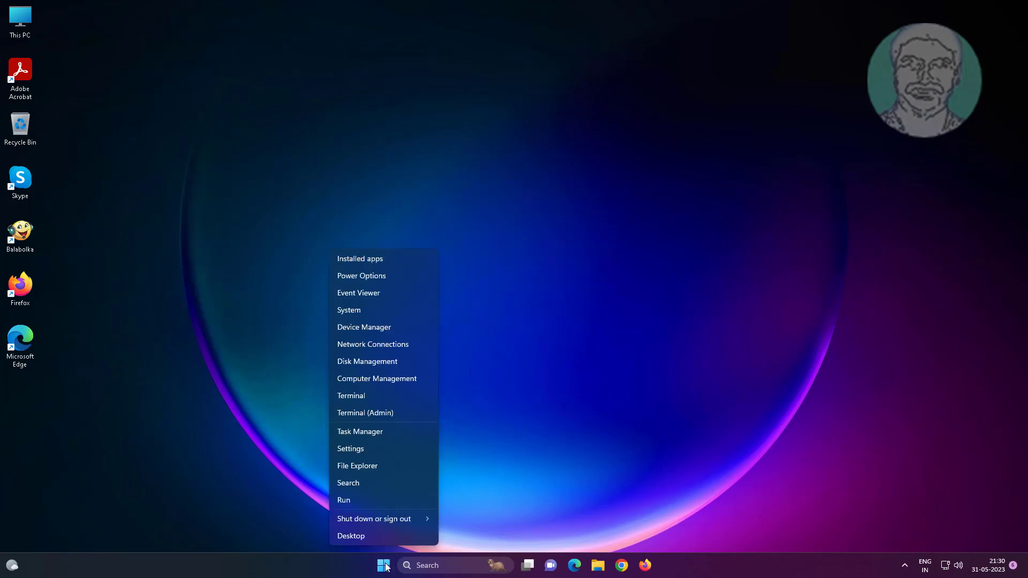
click(367, 329)
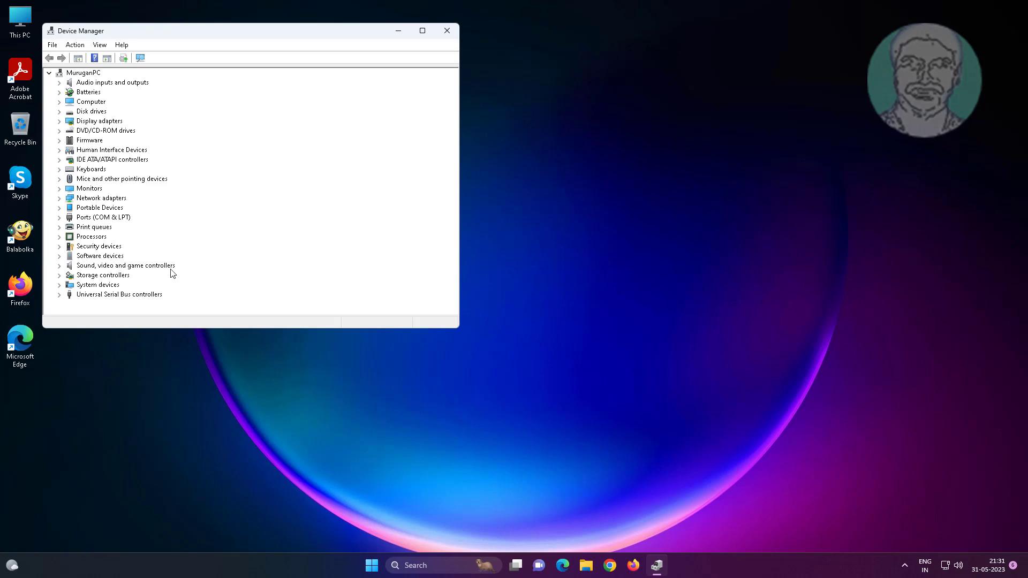
click(112, 297)
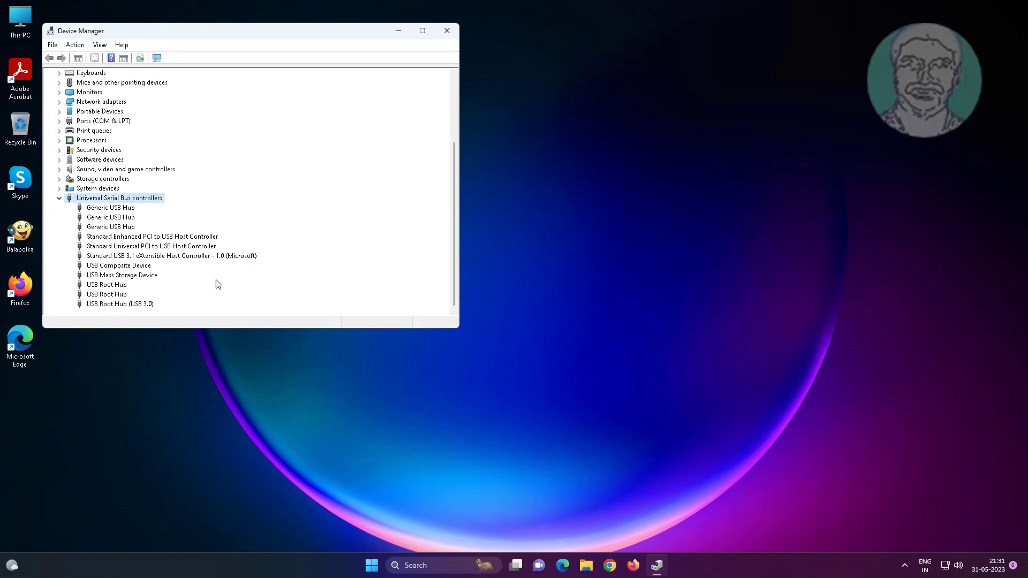
click(202, 246)
click(209, 238)
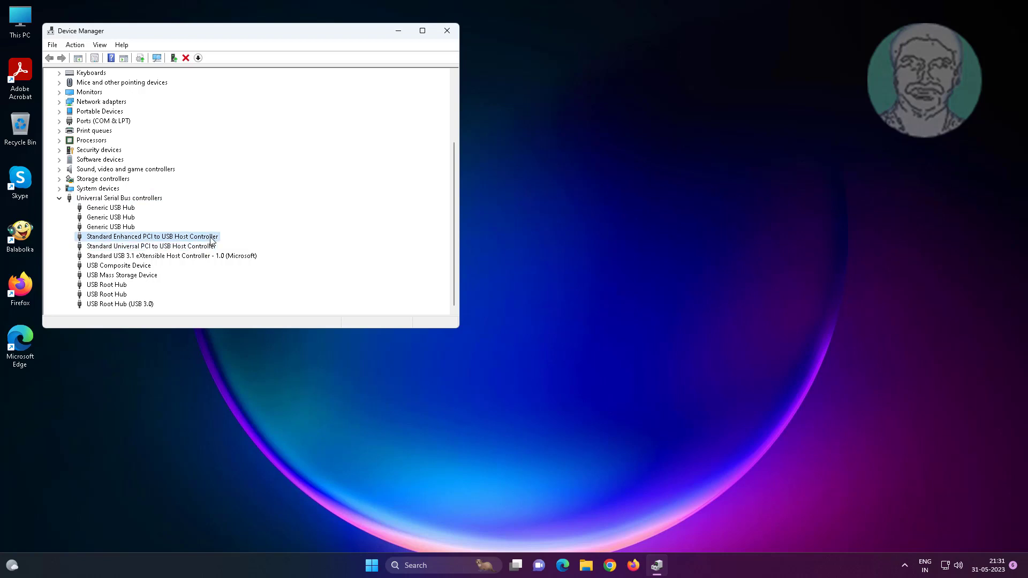
right_click(210, 239)
click(267, 267)
click(536, 327)
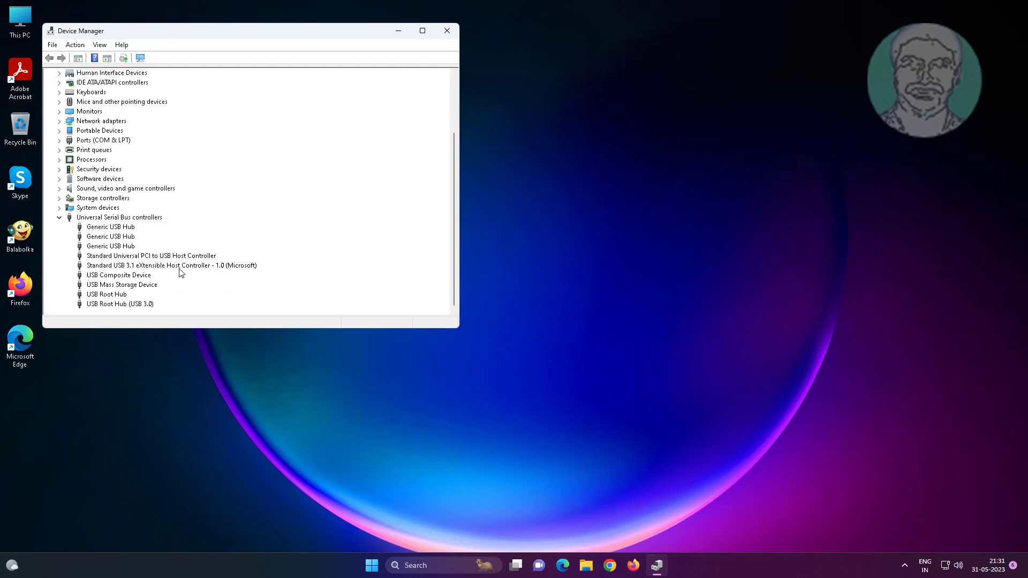
Uninstall the Standard Universal PCI to USB Host Controller.
click(188, 257)
right_click(213, 257)
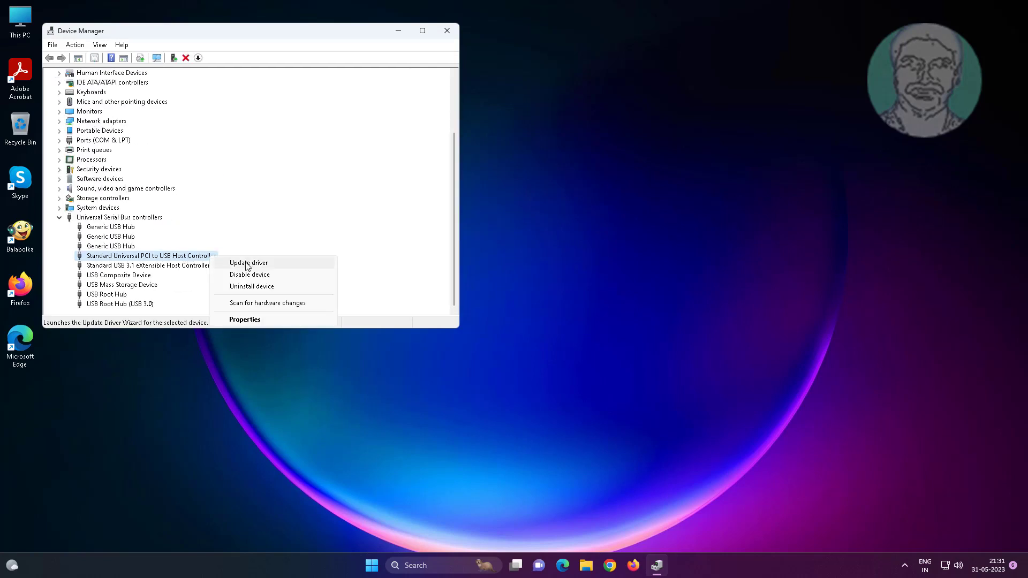
click(256, 286)
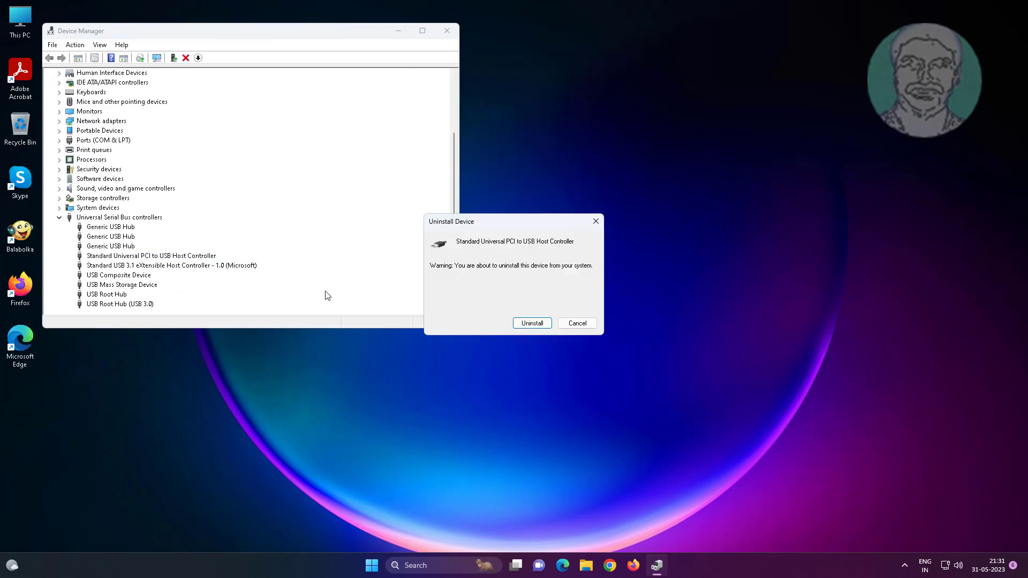
click(532, 323)
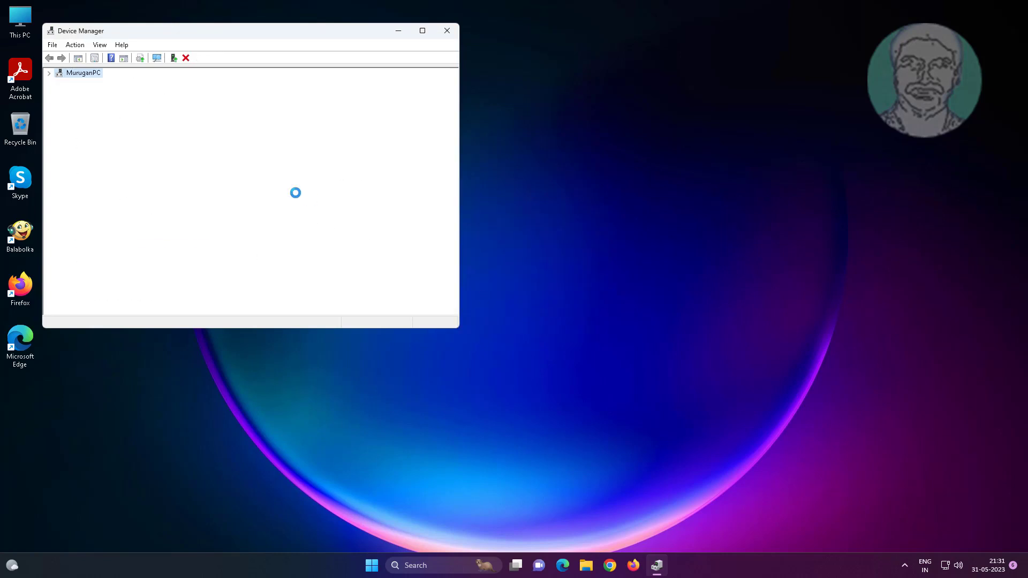
Close Device Manager and open the Start menu to reach Sign-in options, Shut down and Restart.
click(448, 31)
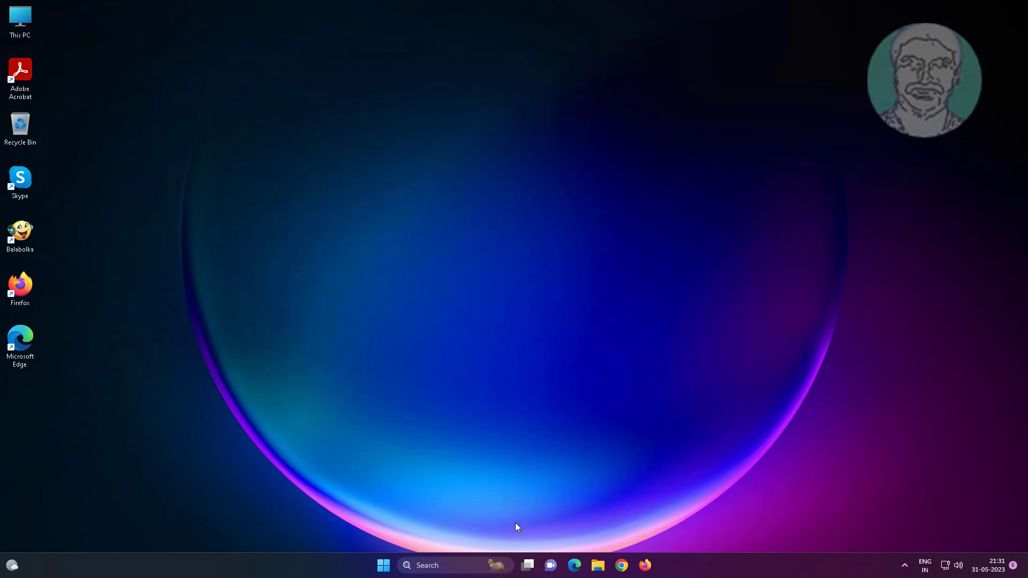
click(383, 566)
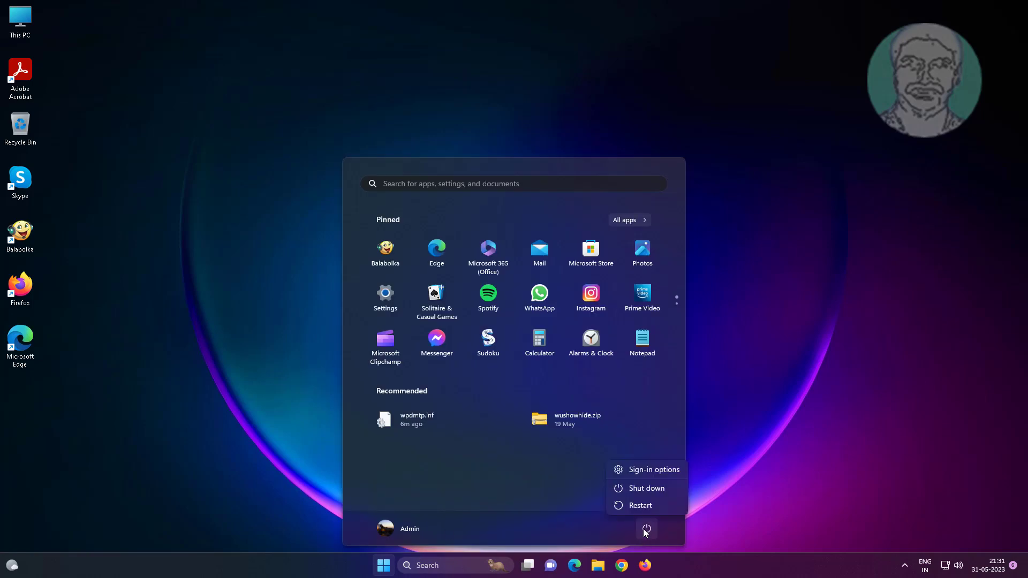